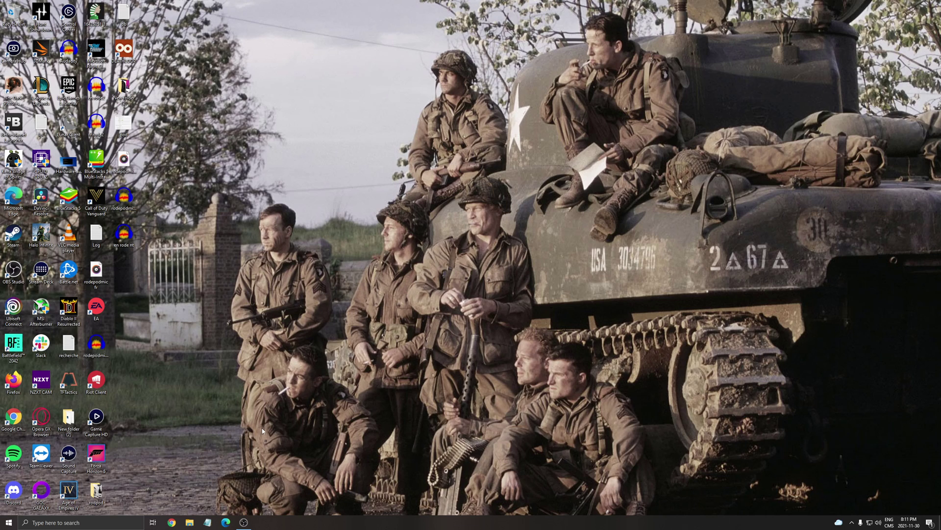
# Check the Windows Game Mode, Xbox Game Bar and Captures settings, including background recording
pyautogui.click(73, 522)
pyautogui.write('game mo')
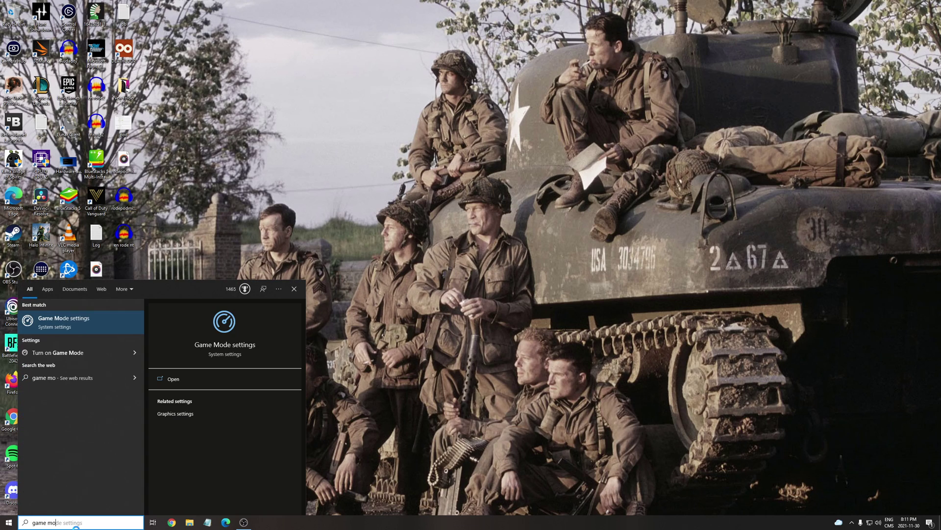
pyautogui.press('Return')
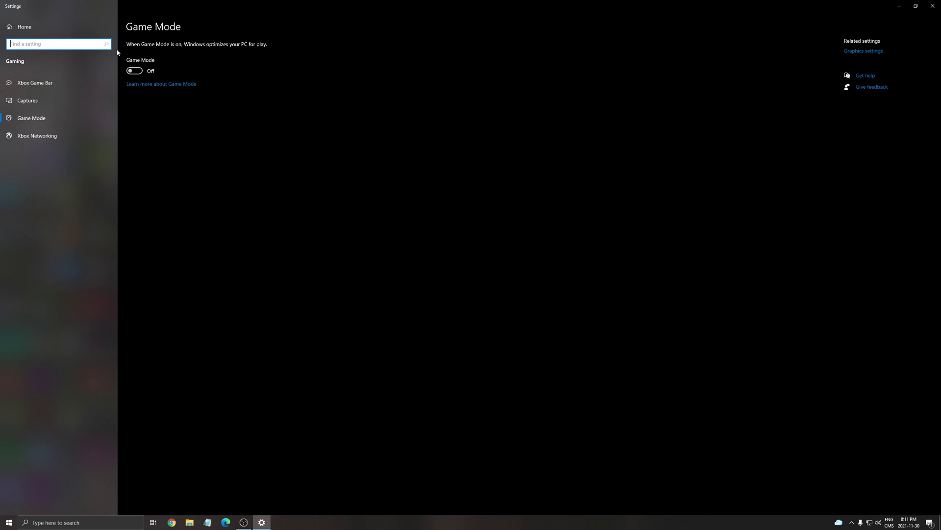
pyautogui.click(44, 84)
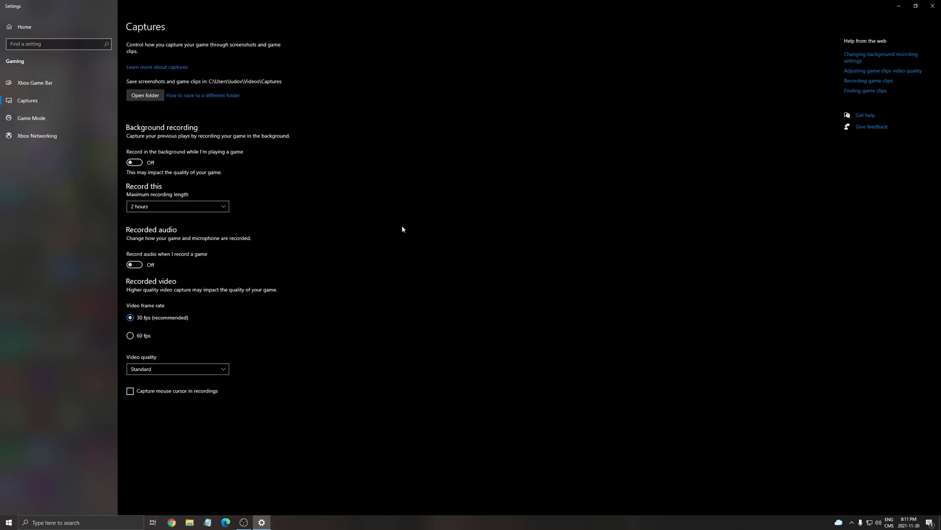
pyautogui.click(933, 6)
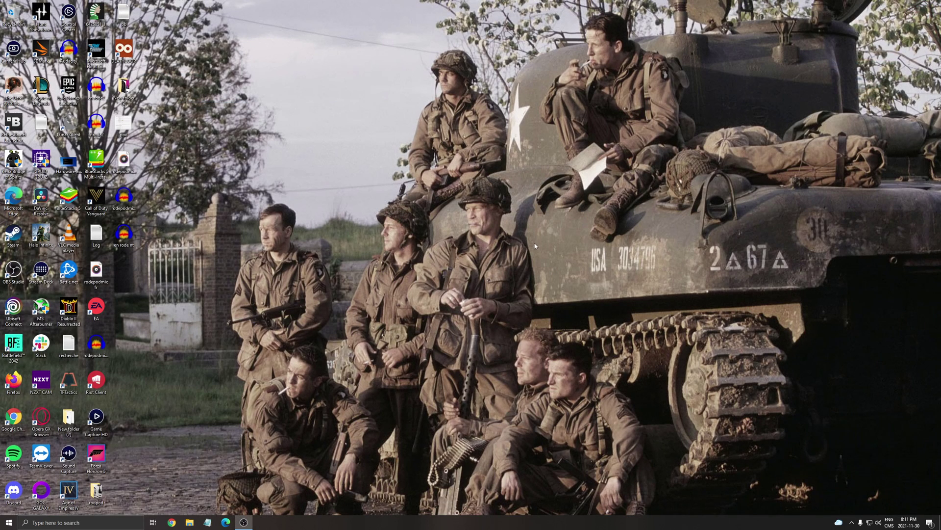
# View the Hardware-accelerated GPU scheduling picture on the desktop and check which background apps are running
pyautogui.doubleClick(68, 164)
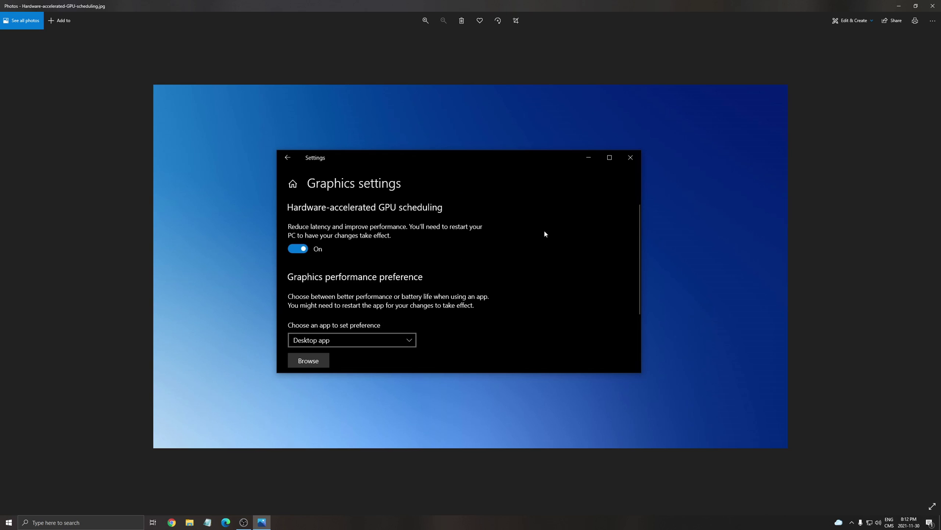
pyautogui.click(932, 5)
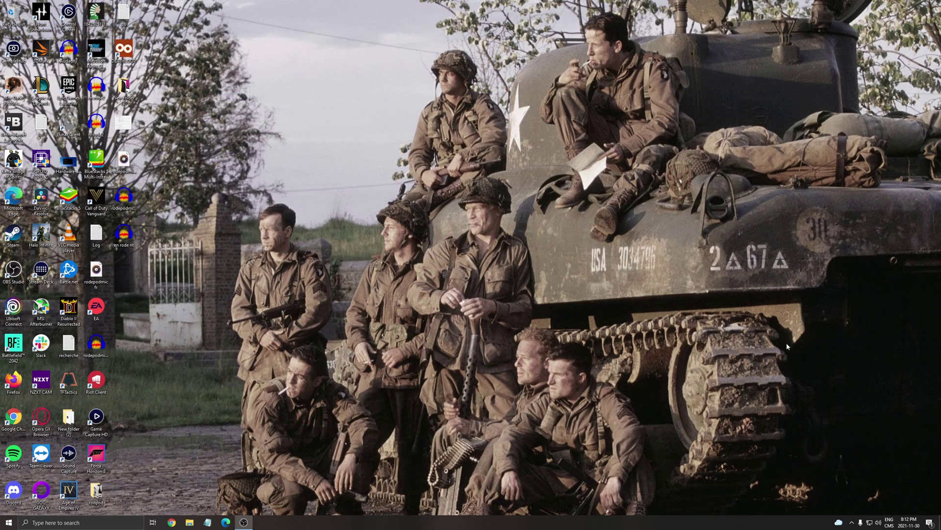
pyautogui.click(852, 522)
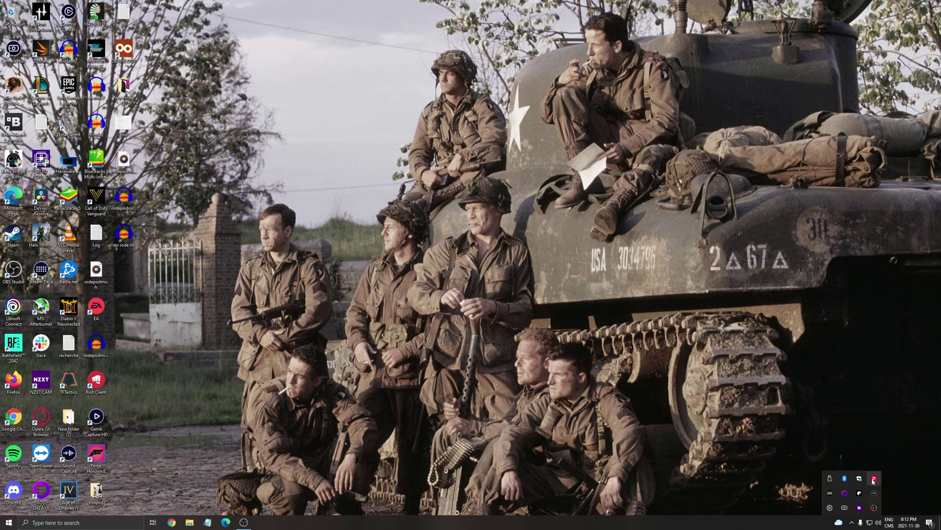
pyautogui.click(856, 417)
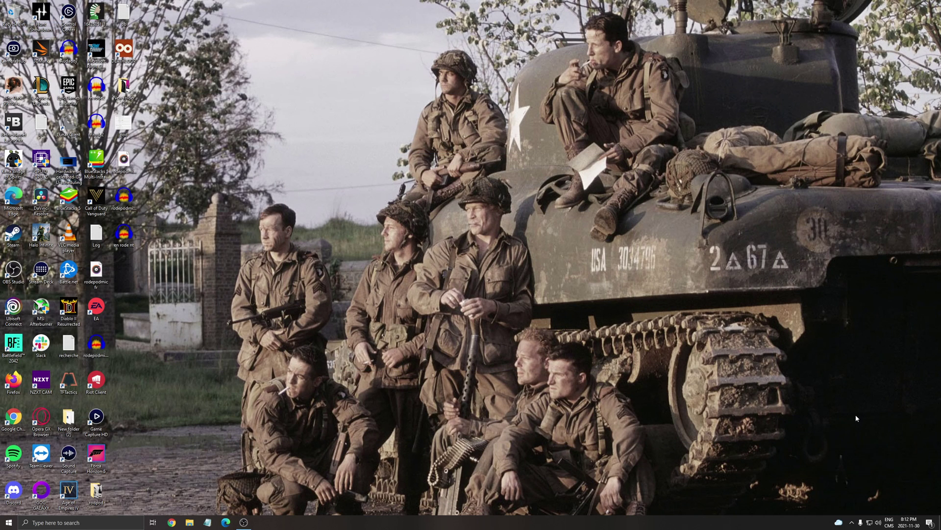
# Find the power plan settings and examine the available power plans, including High performance
pyautogui.click(98, 523)
pyautogui.write('edit power plan')
pyautogui.press('Return')
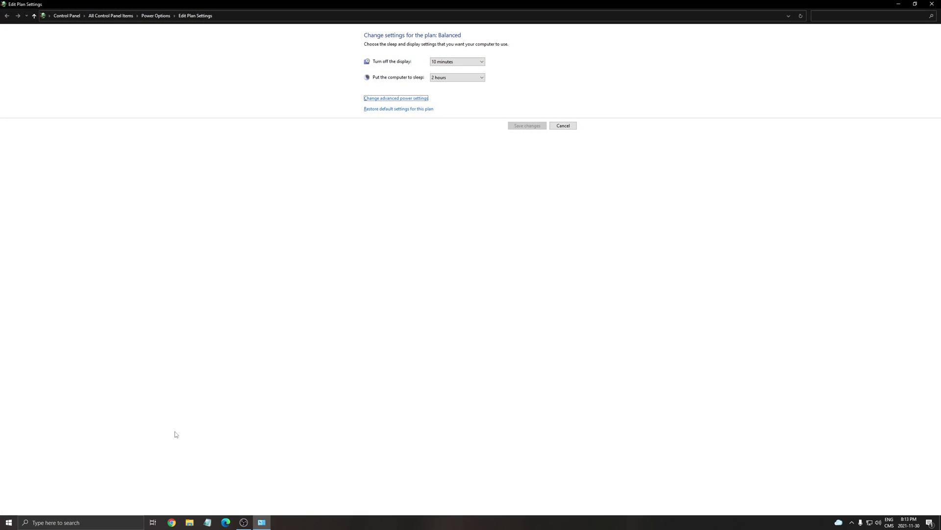
pyautogui.click(153, 16)
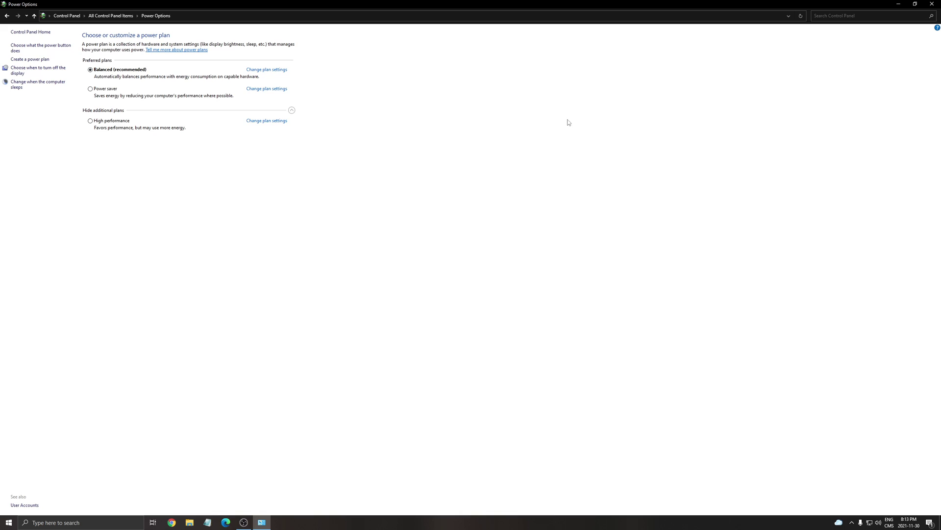
pyautogui.click(932, 4)
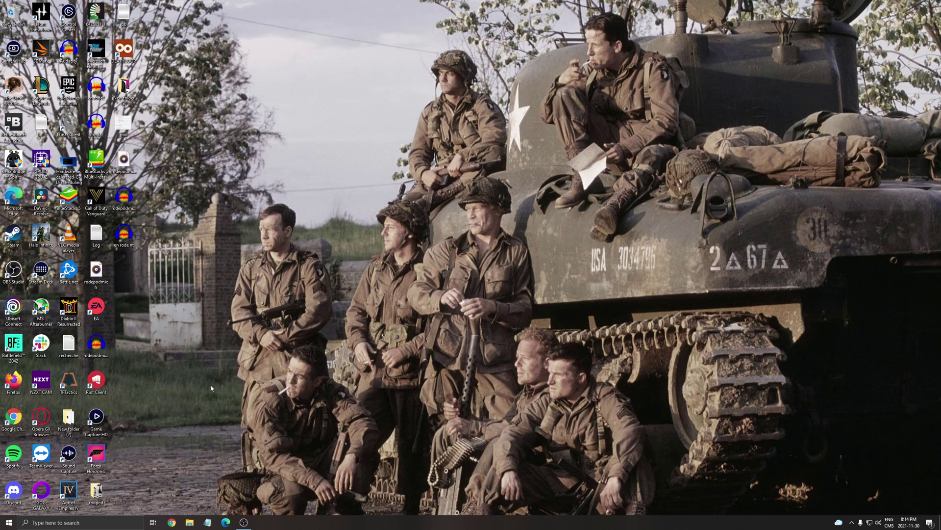
# Start Lunar Client and choose Version 1.8 as the default launch version
pyautogui.doubleClick(68, 125)
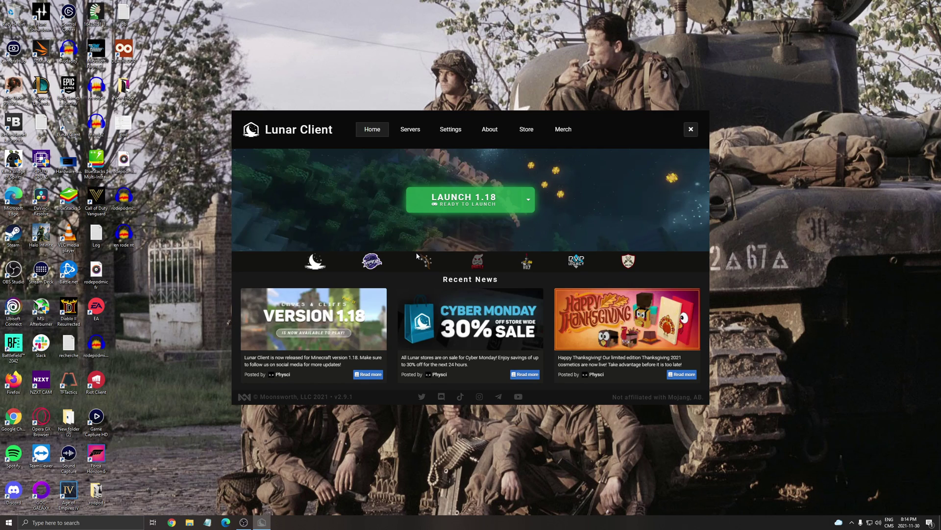
pyautogui.click(528, 199)
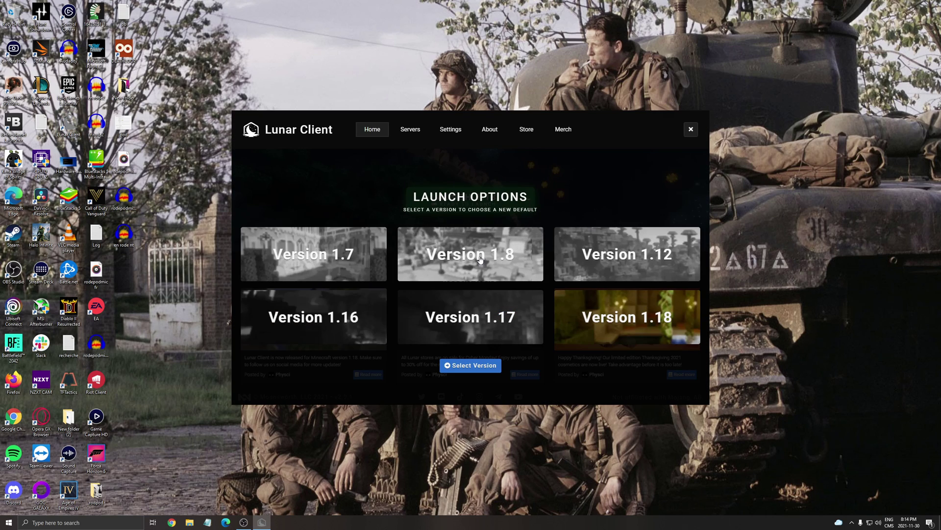
pyautogui.click(479, 274)
pyautogui.click(472, 366)
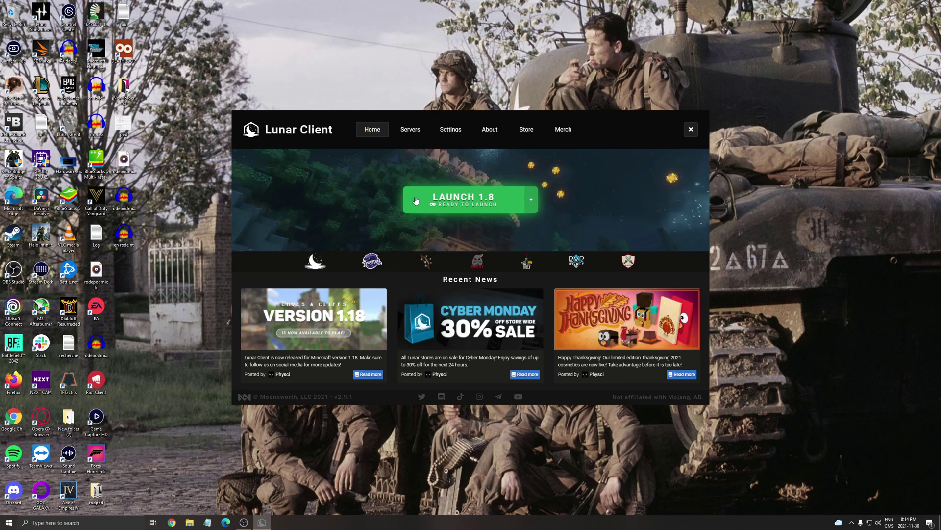
# Review the client settings, then launch version 1.8 in a maximized window and open the game options
pyautogui.click(452, 131)
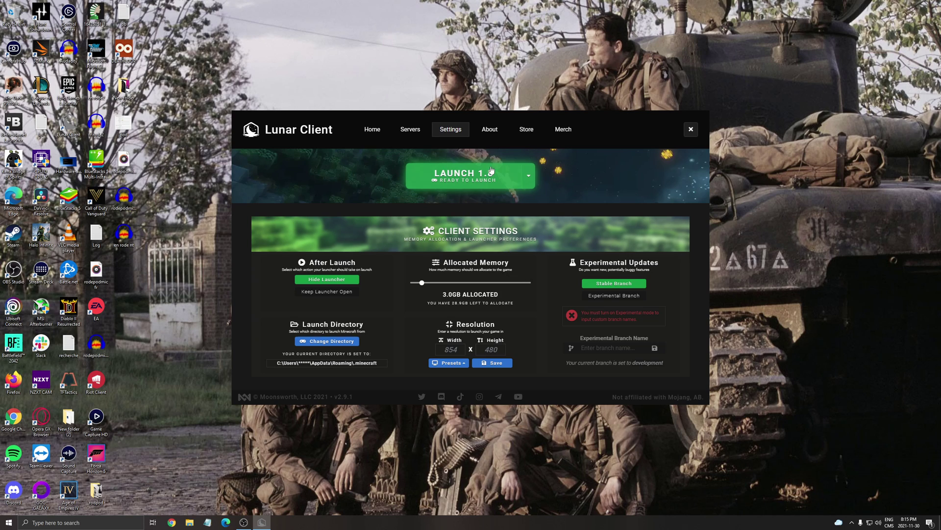
pyautogui.click(448, 172)
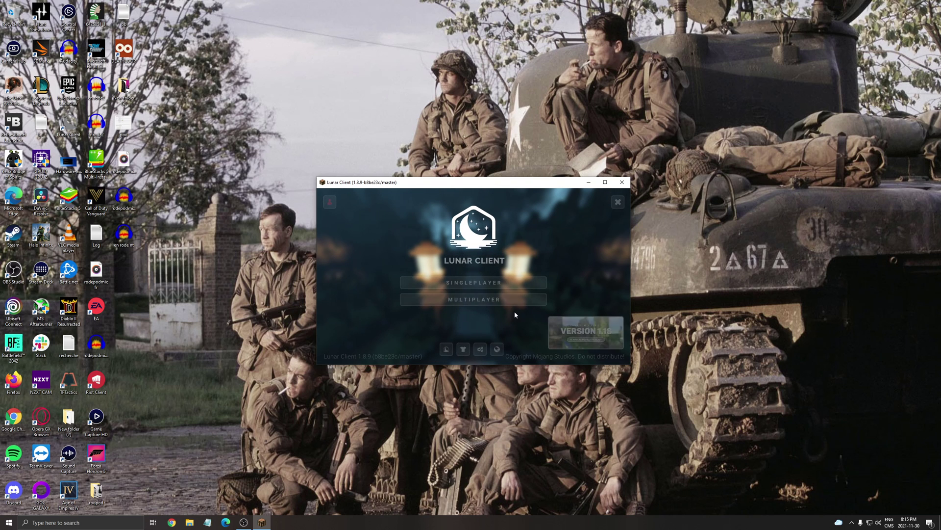
pyautogui.click(605, 181)
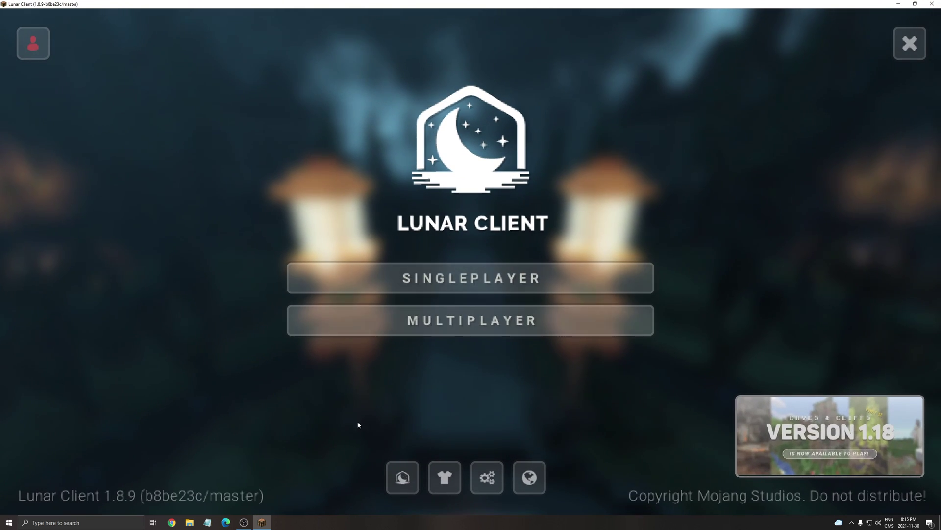
pyautogui.click(499, 482)
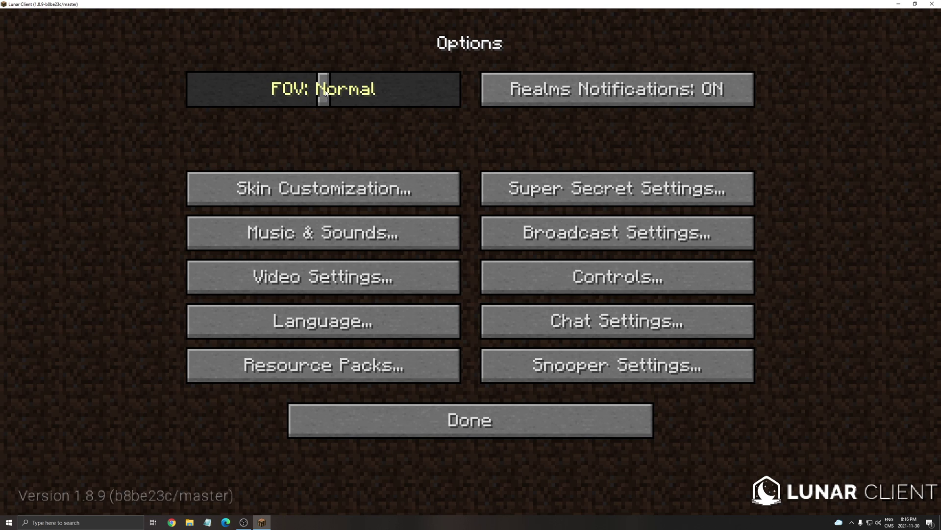
# Try a field of view of 50 and return it to Normal
pyautogui.moveTo(327, 96); pyautogui.dragTo(253, 125)
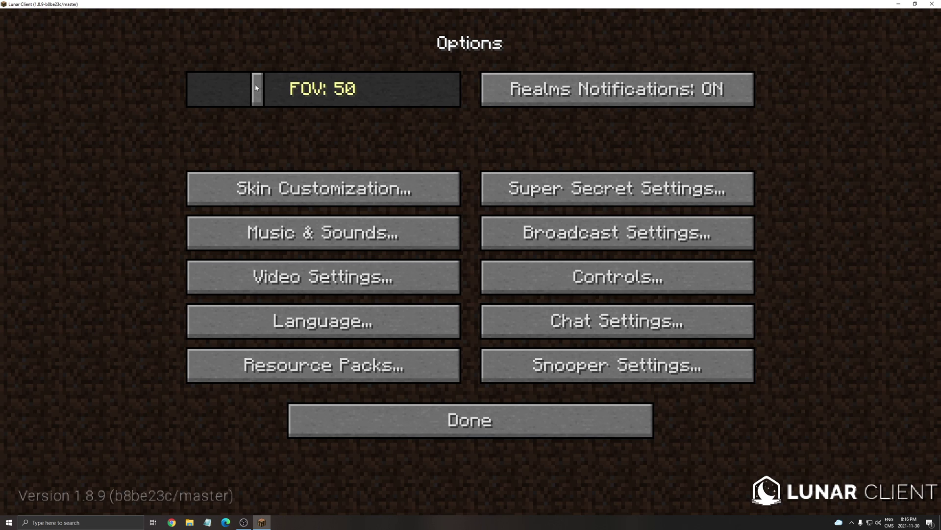
pyautogui.moveTo(256, 88); pyautogui.dragTo(323, 88)
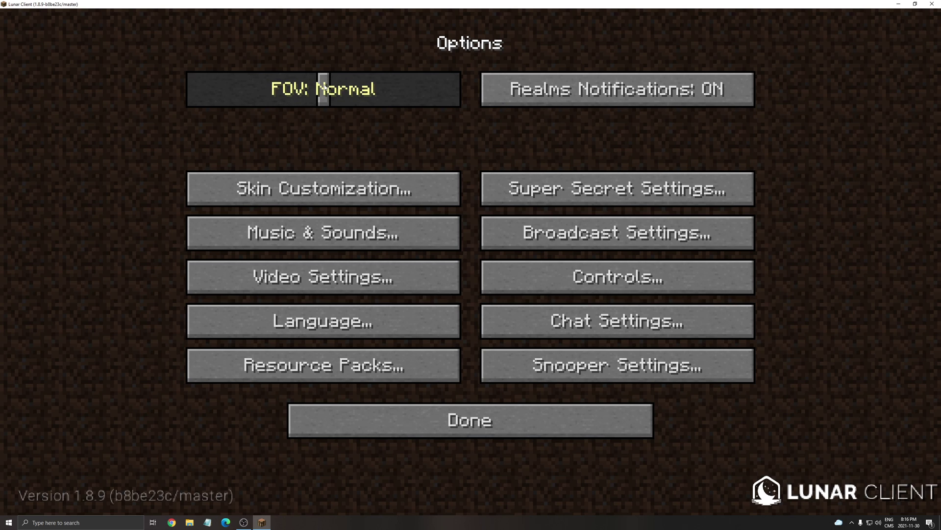
# In the video settings, set Graphics to Fast and limit the maximum framerate to 165 fps
pyautogui.click(305, 280)
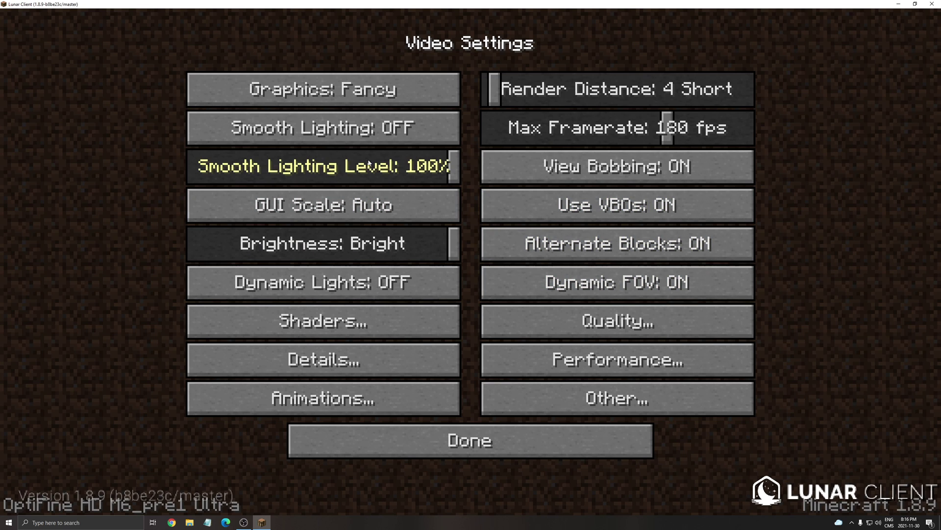
pyautogui.click(311, 98)
pyautogui.click(303, 97)
pyautogui.click(298, 95)
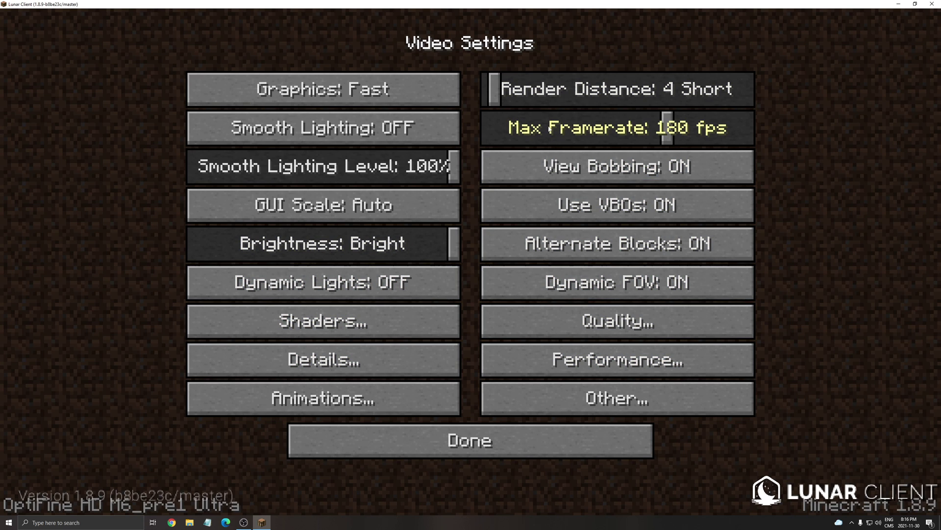
pyautogui.moveTo(669, 131); pyautogui.dragTo(654, 129)
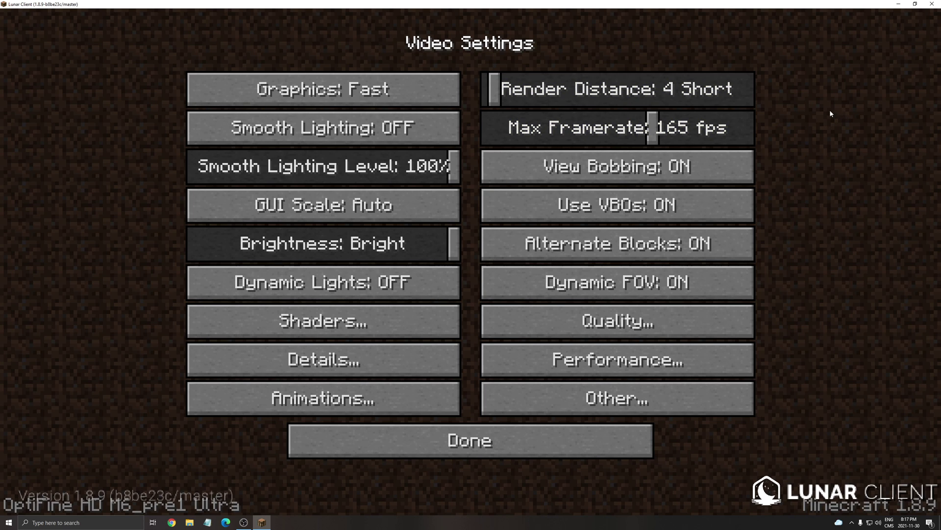
pyautogui.moveTo(575, 151)
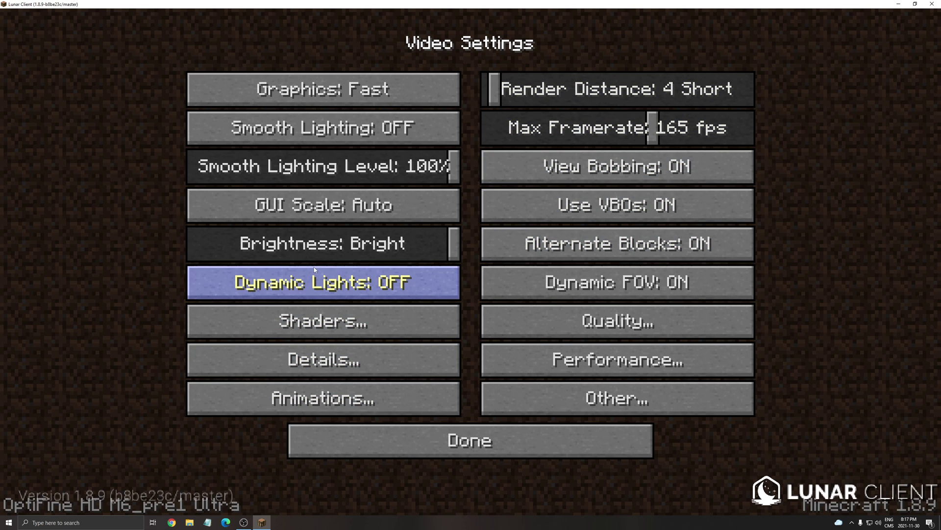
# Examine the Details, Animations, Quality and Performance options within the video settings
pyautogui.click(302, 372)
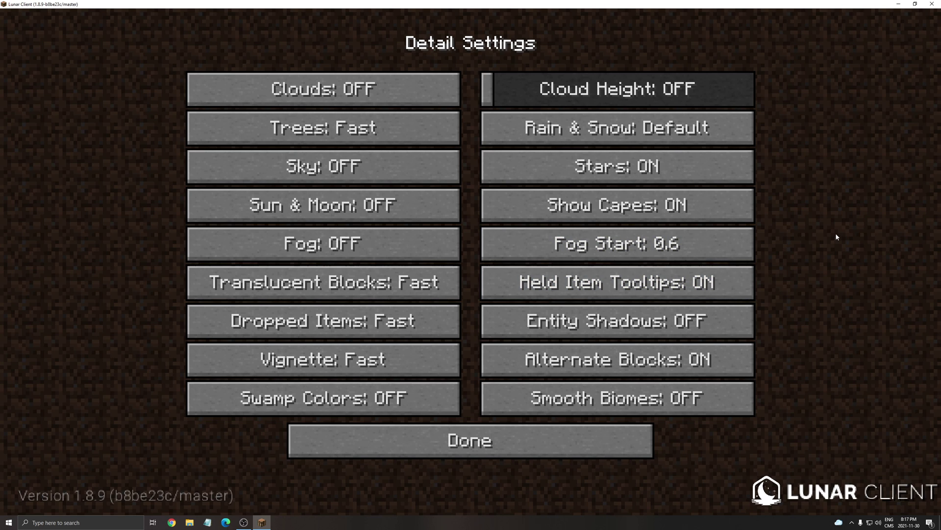
pyautogui.click(450, 449)
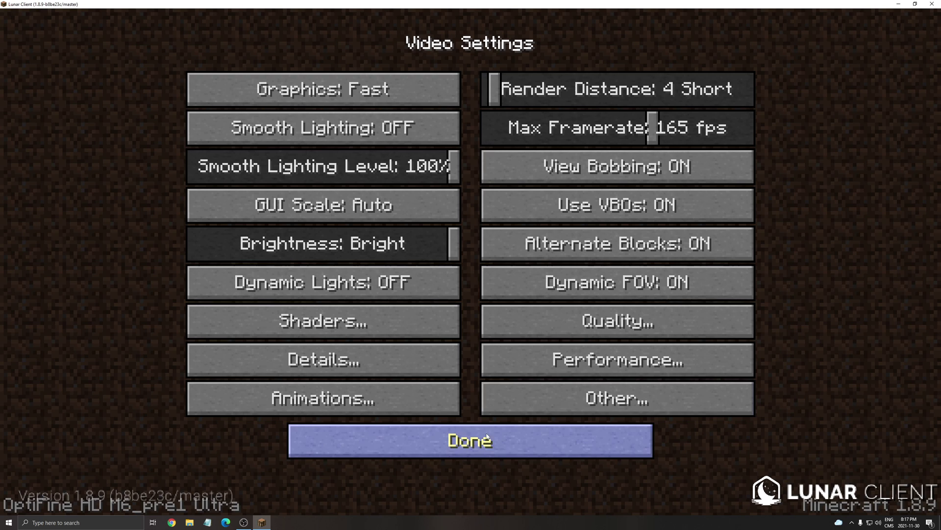
pyautogui.click(332, 402)
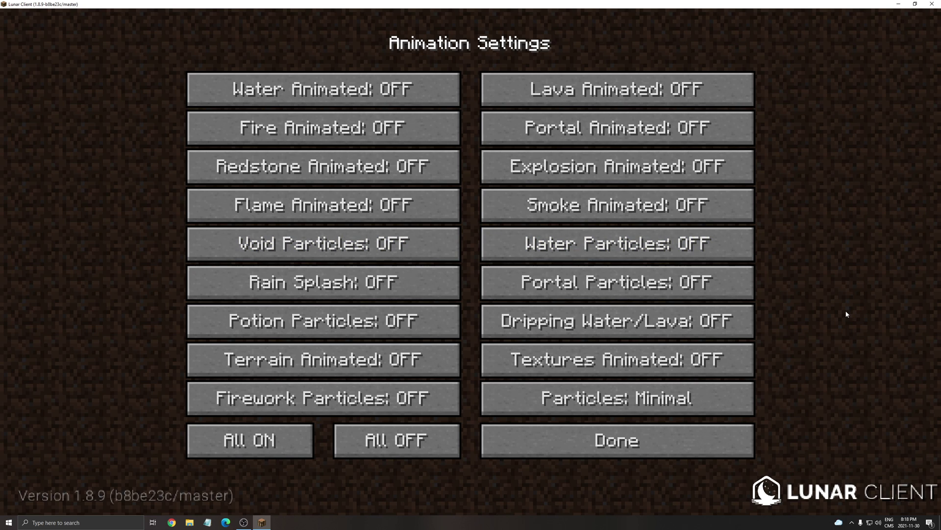
pyautogui.click(616, 456)
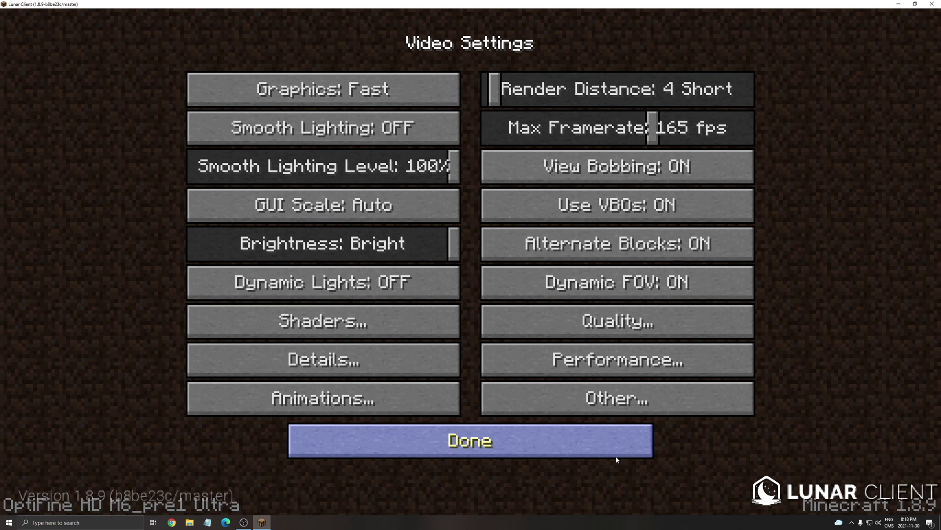
pyautogui.click(610, 323)
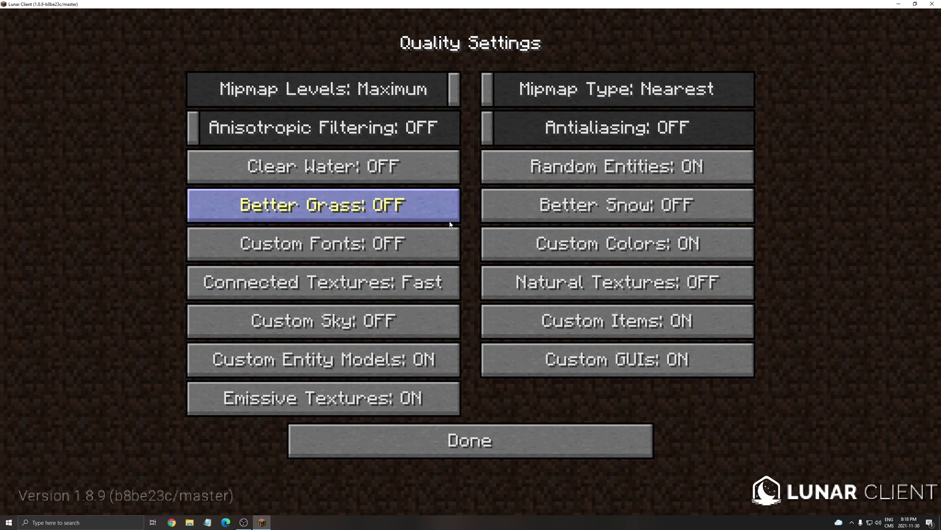
pyautogui.click(499, 448)
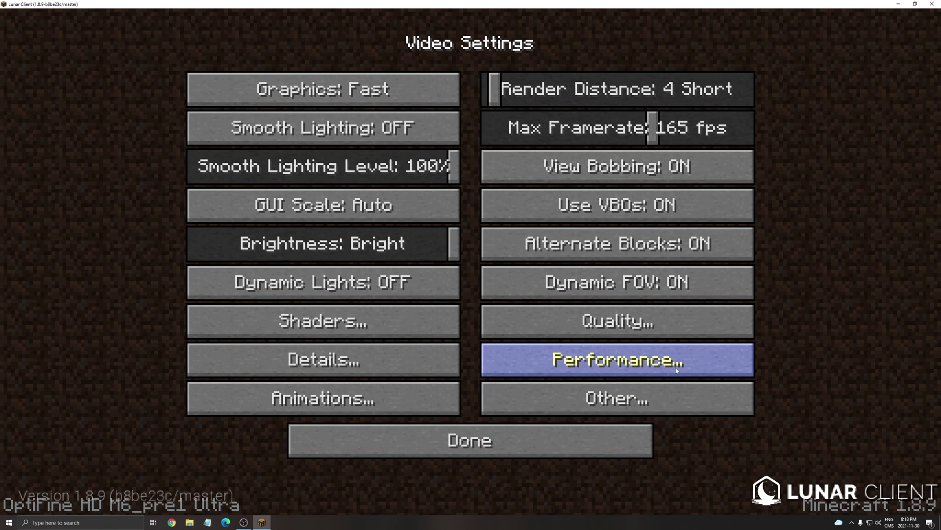
pyautogui.click(620, 364)
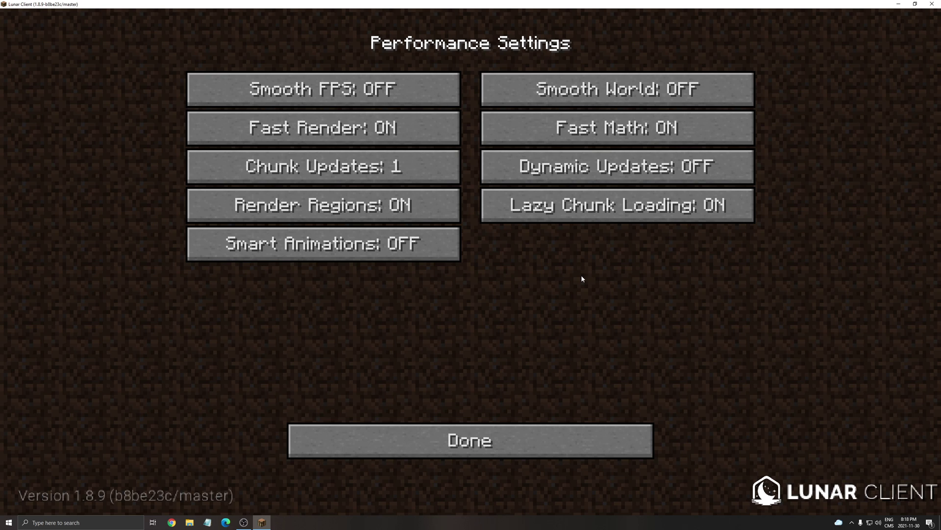
pyautogui.click(505, 447)
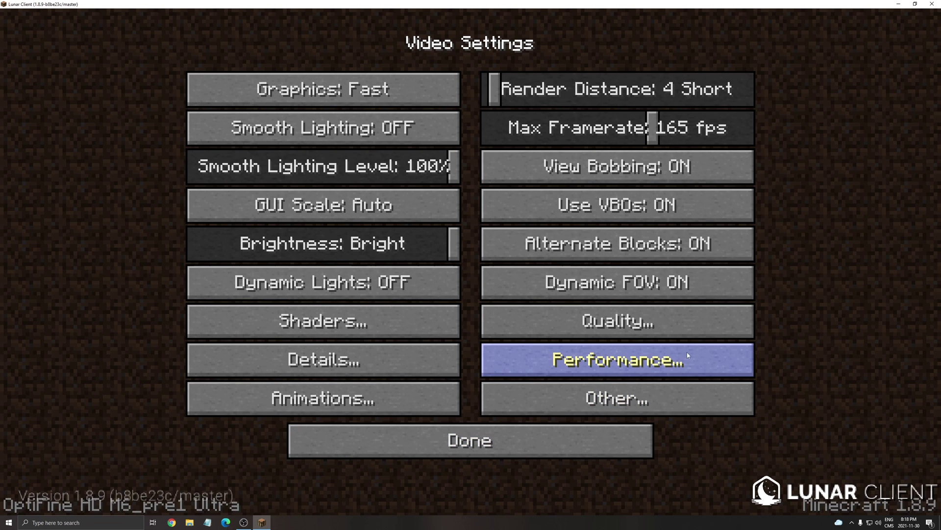
# Turn Weather off in the Other video settings and return to the main video settings
pyautogui.click(600, 411)
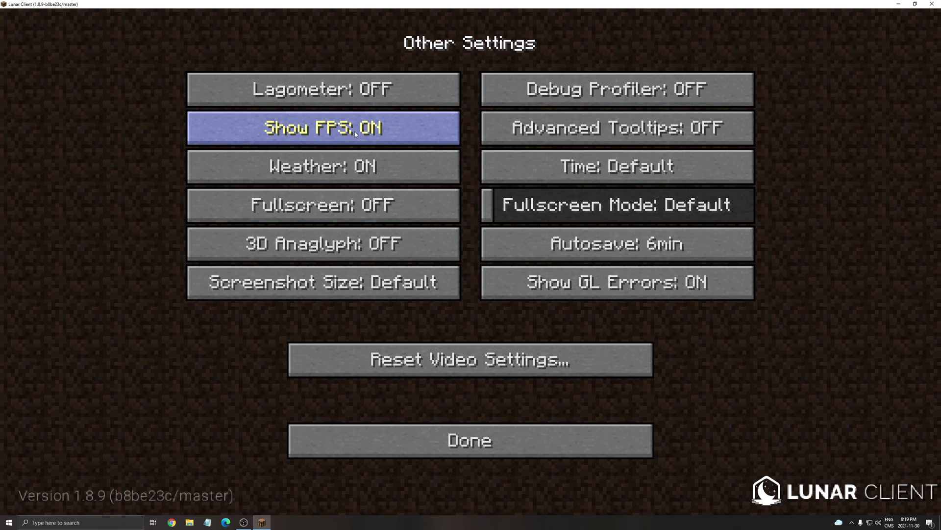
pyautogui.moveTo(357, 133)
pyautogui.click(300, 169)
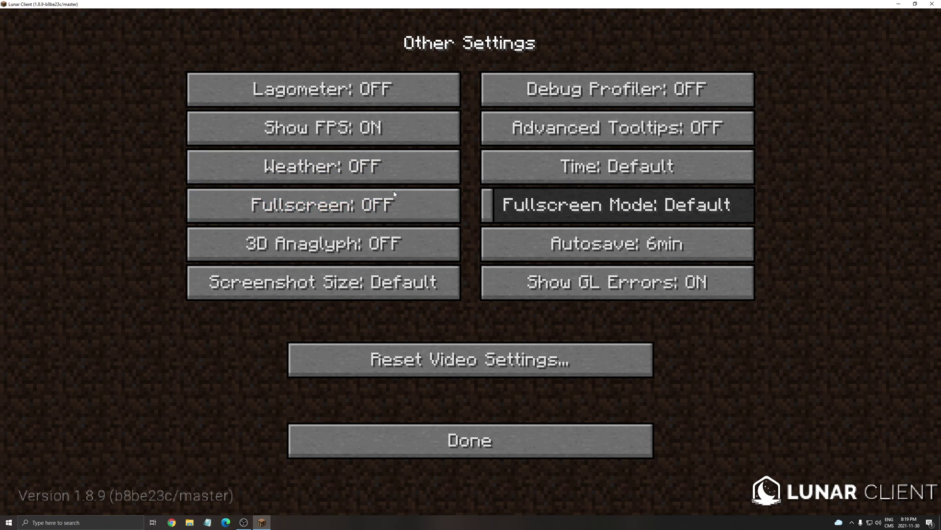
pyautogui.click(457, 449)
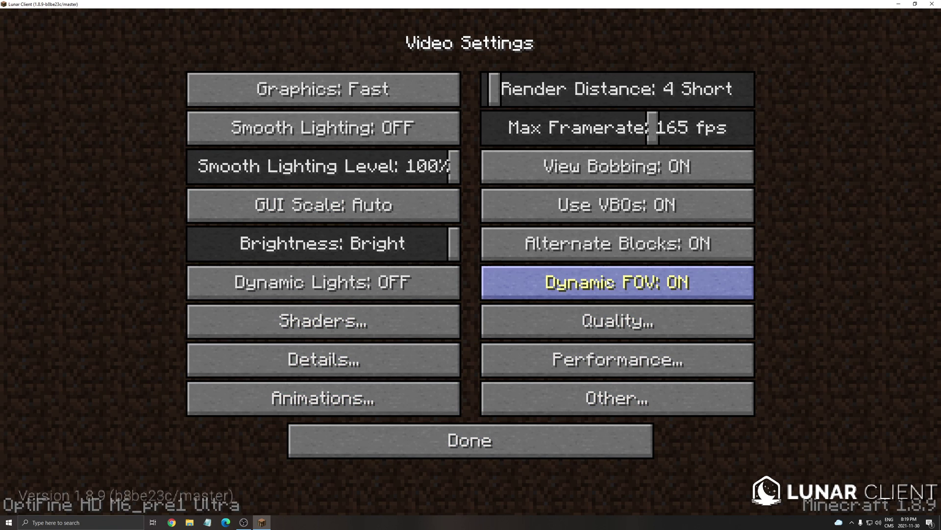
# Leave the video settings and options, and quit the running Minecraft 1.8.9 game
pyautogui.click(520, 447)
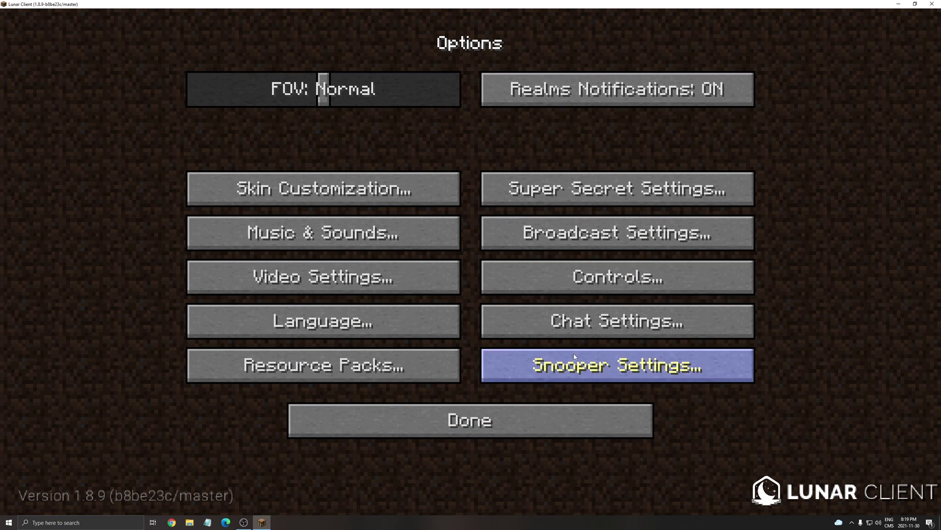
pyautogui.click(478, 440)
pyautogui.click(906, 44)
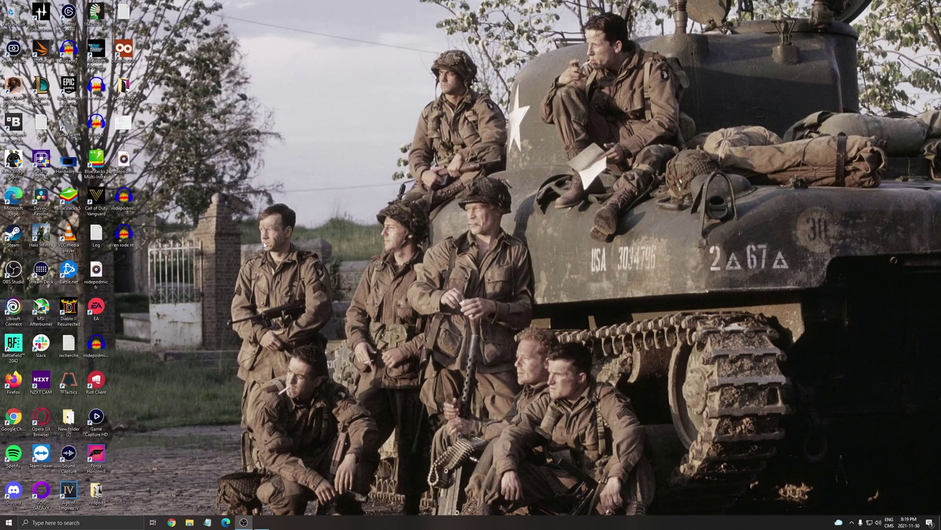
# Switch the Lunar Client launcher to Version 1.18 and launch the game
pyautogui.click(528, 175)
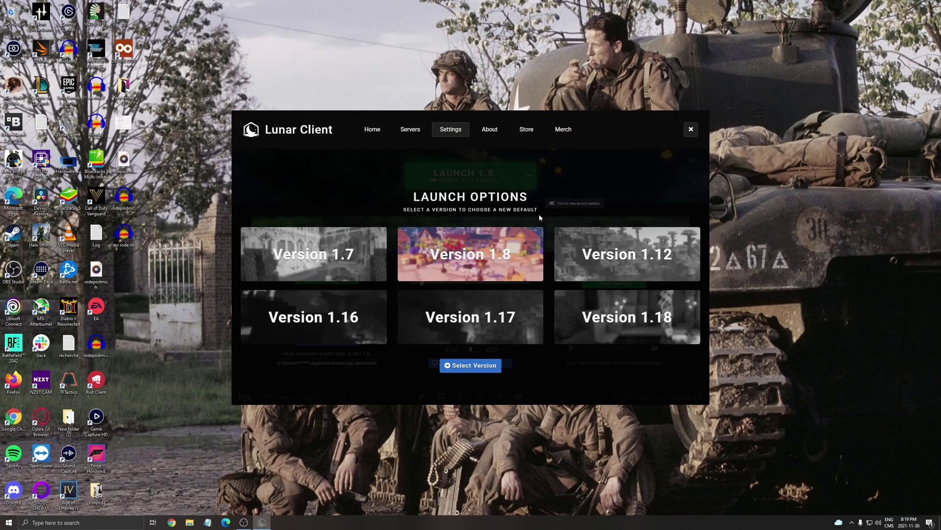
pyautogui.click(628, 318)
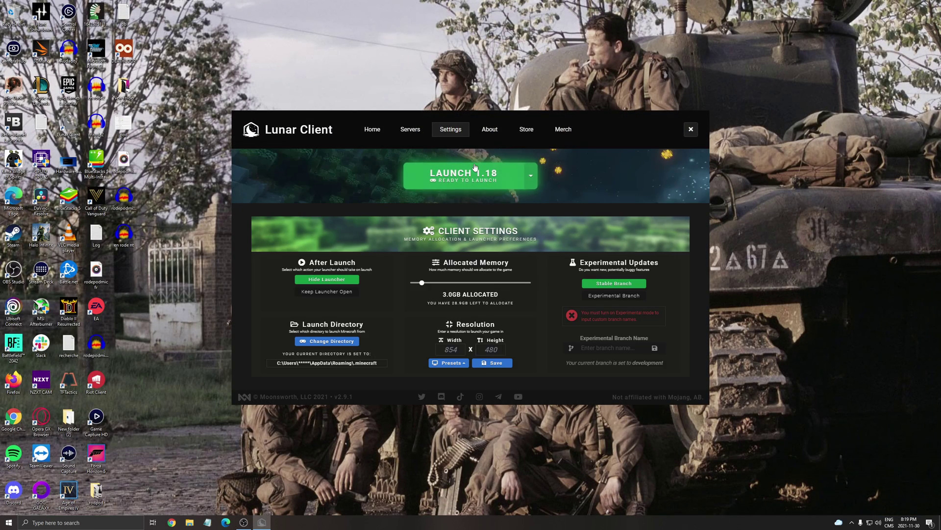
pyautogui.click(504, 175)
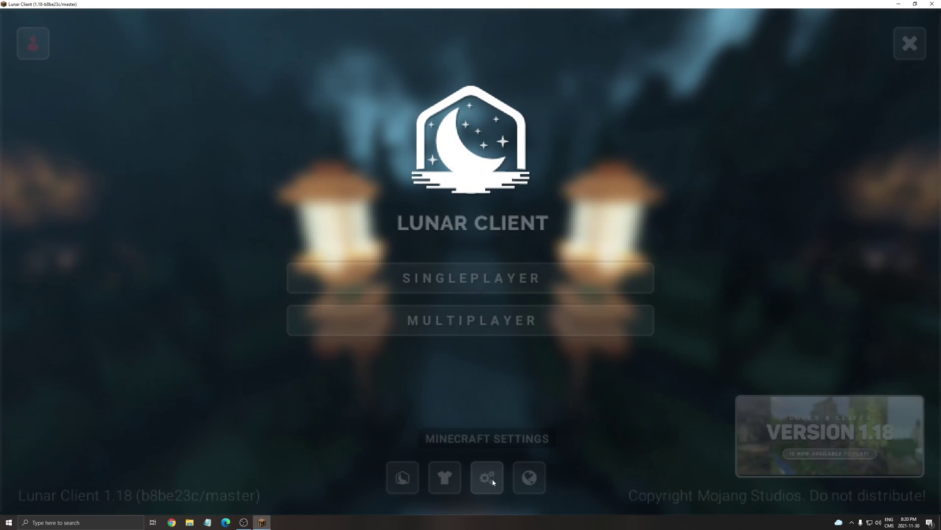
# In the Minecraft 1.18 video settings, set Graphics to Fast and Biome Blend to 3x3 (Fast)
pyautogui.click(492, 479)
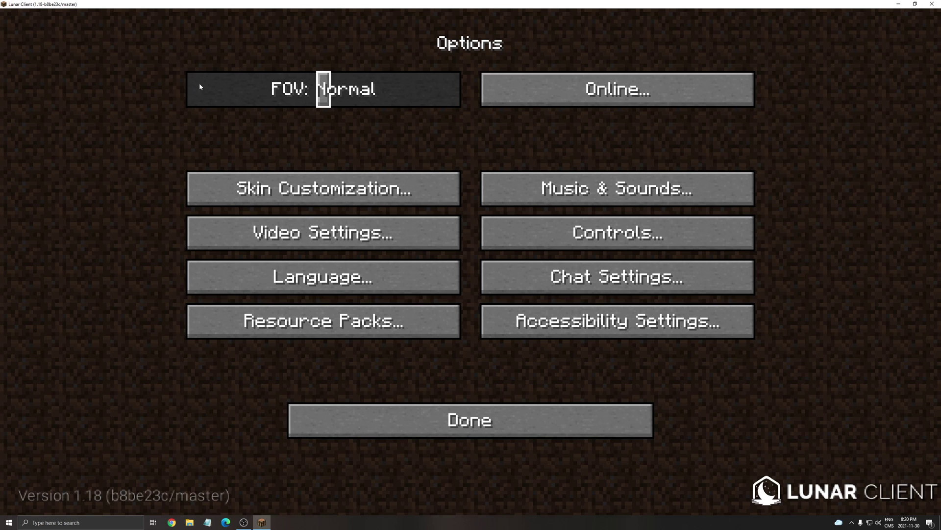
pyautogui.click(311, 234)
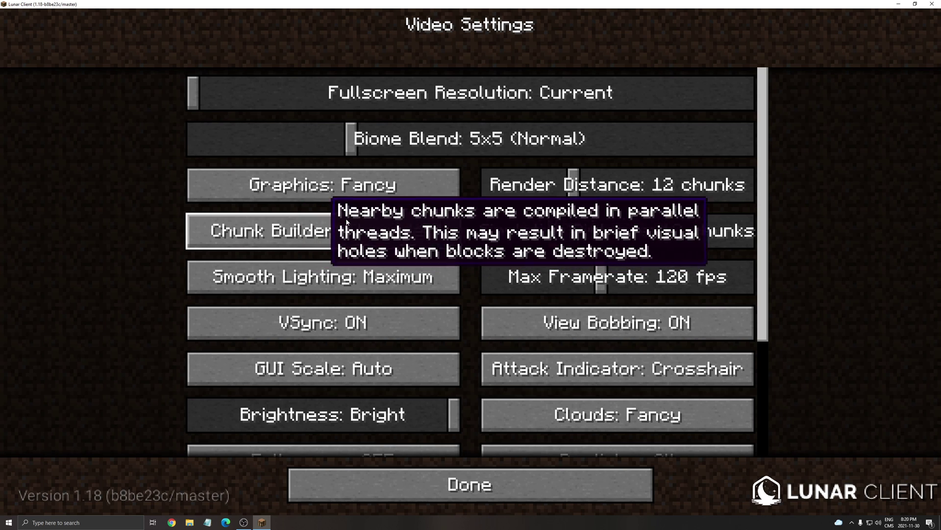
pyautogui.click(402, 186)
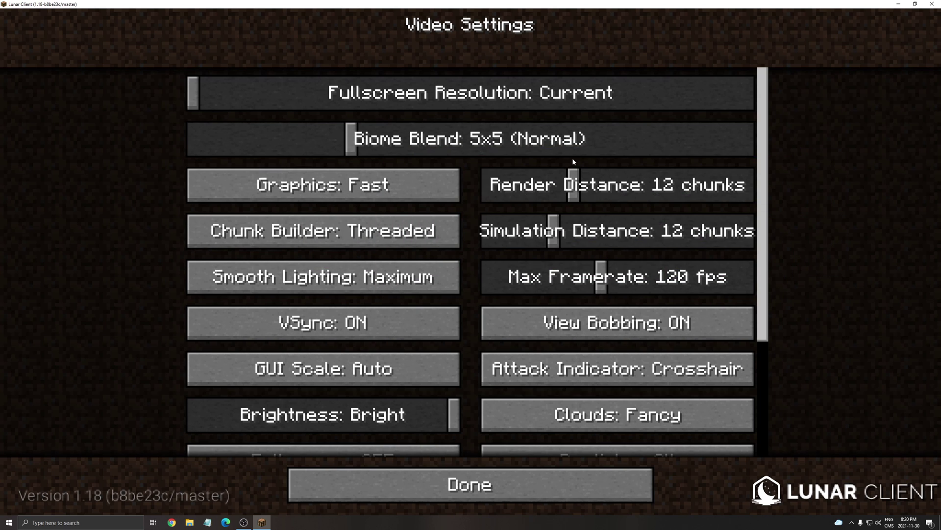
pyautogui.scroll(-1, 766, 131)
pyautogui.scroll(1, 766, 130)
pyautogui.moveTo(351, 143); pyautogui.dragTo(263, 141)
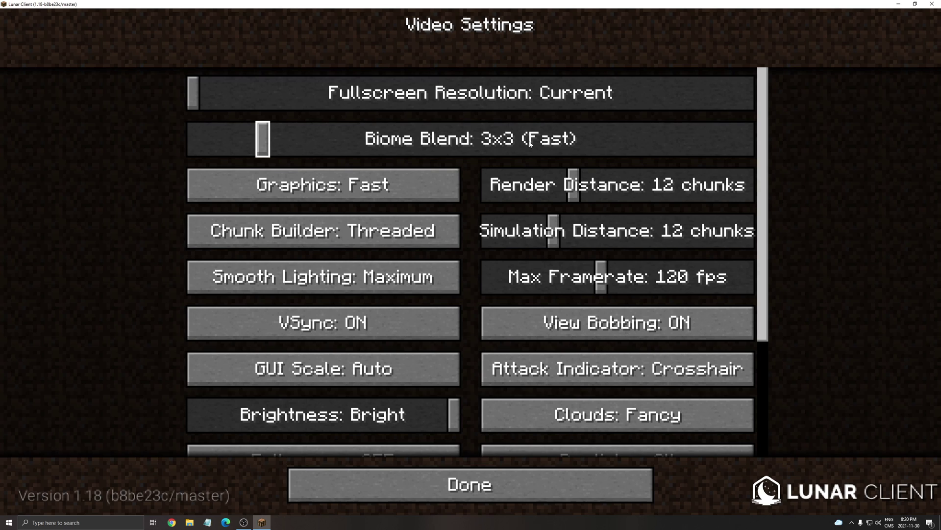
pyautogui.moveTo(244, 144)
pyautogui.mouseDown()
pyautogui.moveTo(204, 142)
pyautogui.moveTo(251, 141)
pyautogui.mouseUp()
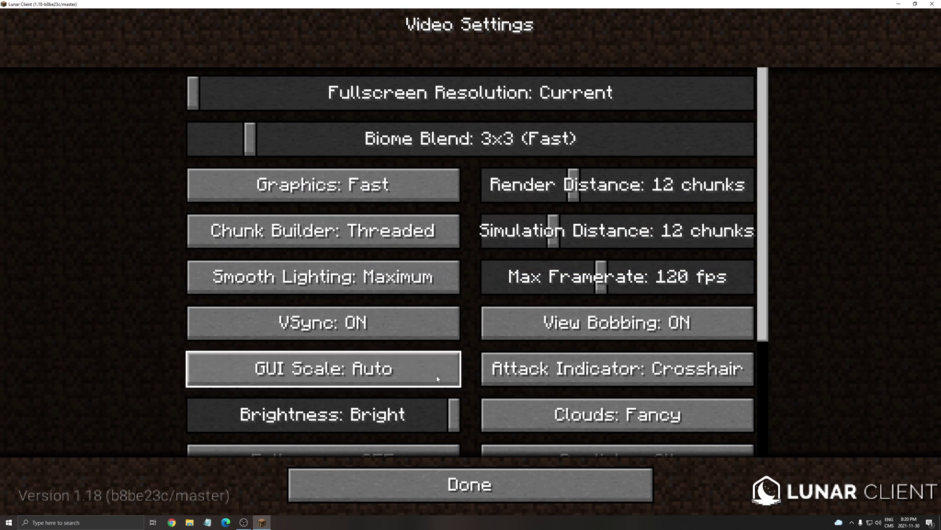
# Check the Music & Sounds options and return to the video settings
pyautogui.click(480, 502)
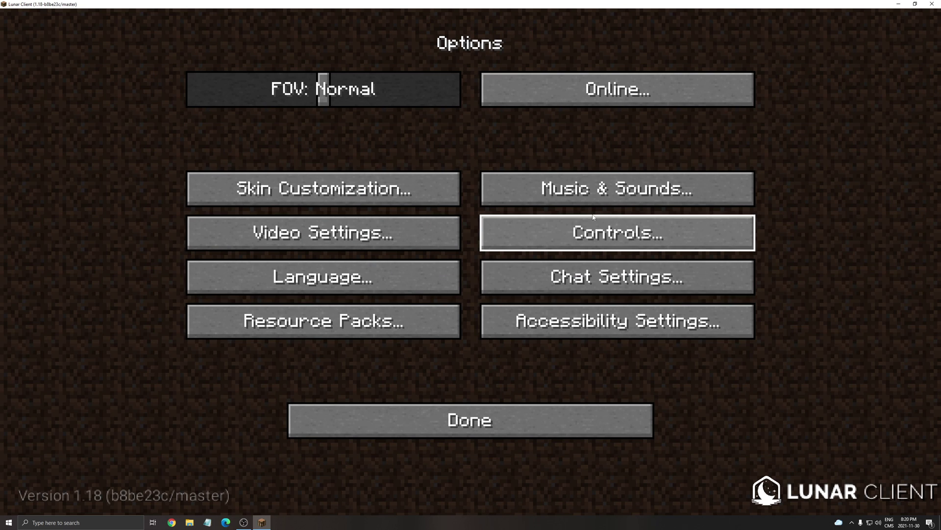
pyautogui.click(521, 187)
pyautogui.click(245, 145)
pyautogui.click(421, 414)
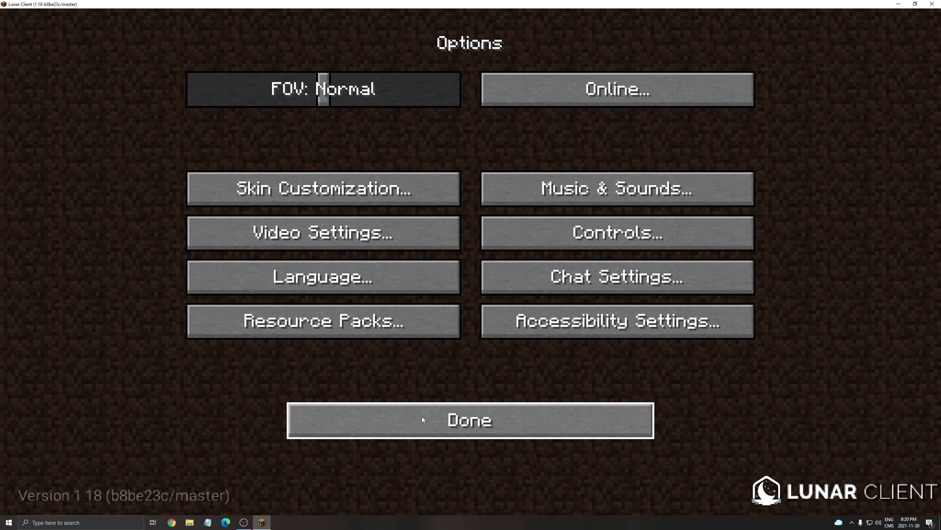
pyautogui.click(380, 223)
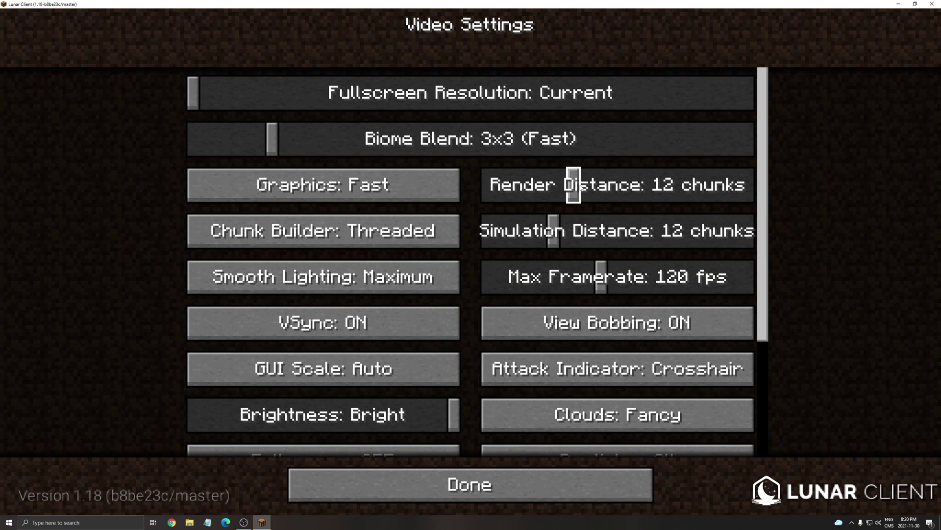
# Set Render Distance to 4 chunks, Simulation Distance to 6 chunks and Max Framerate to 170 fps
pyautogui.moveTo(582, 188); pyautogui.dragTo(504, 188)
pyautogui.moveTo(553, 231); pyautogui.dragTo(496, 232)
pyautogui.moveTo(760, 159); pyautogui.dragTo(748, 206)
pyautogui.moveTo(604, 214); pyautogui.dragTo(660, 214)
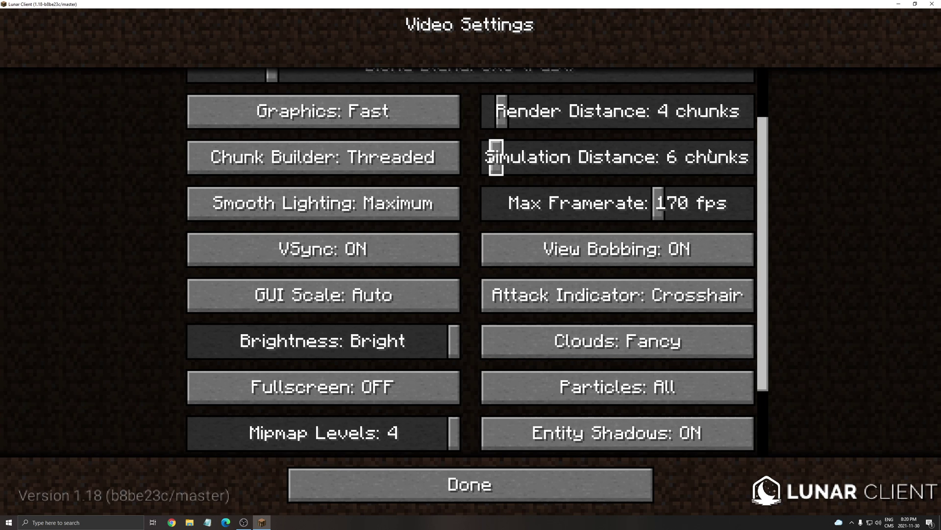
# Turn off Smooth Lighting and VSync, and set Chunk Builder to Semi Blocking
pyautogui.click(344, 211)
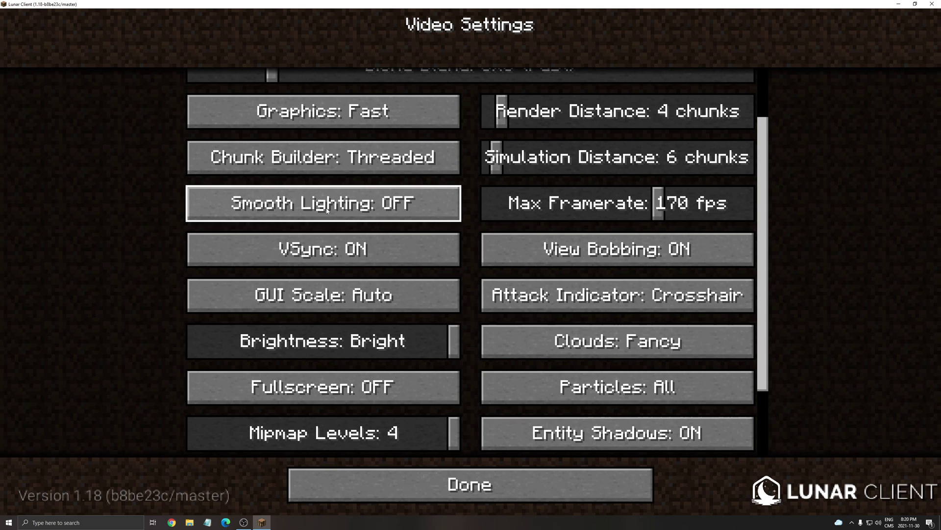
pyautogui.click(386, 163)
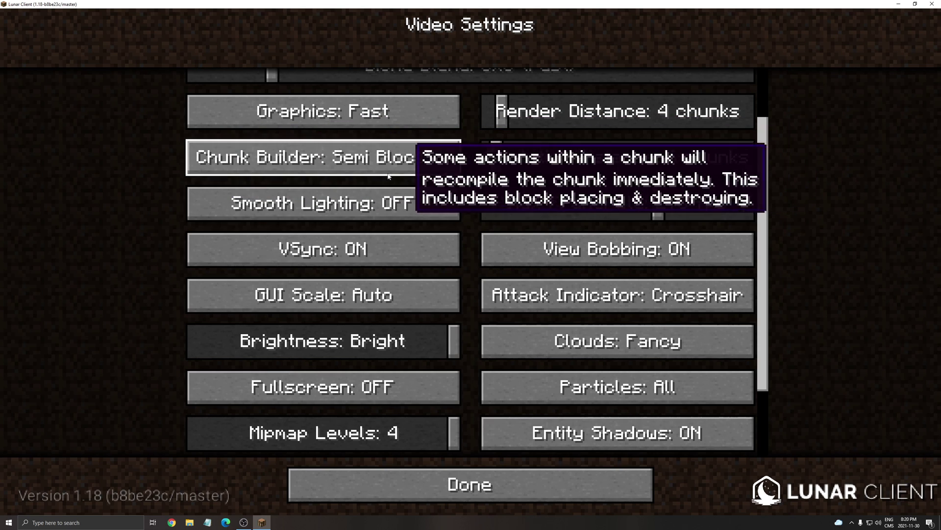
pyautogui.click(403, 164)
pyautogui.click(414, 170)
pyautogui.click(415, 169)
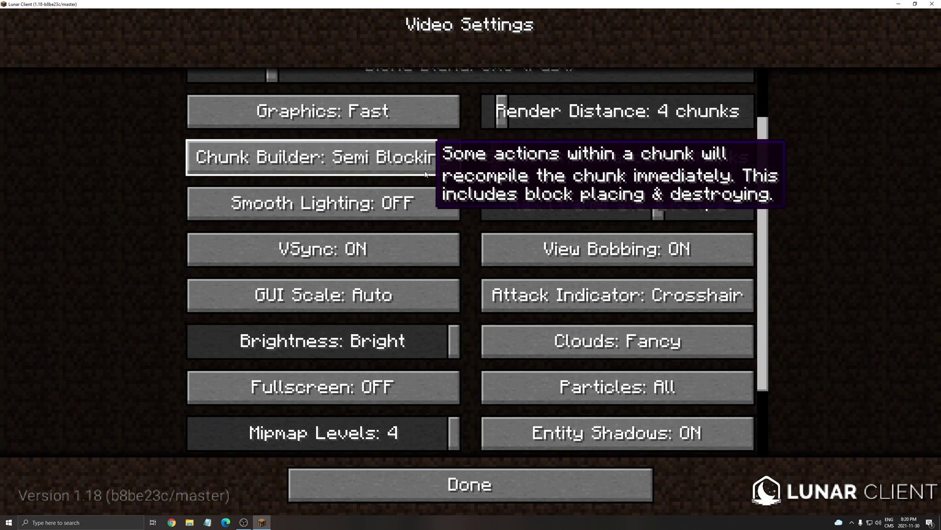
pyautogui.click(329, 248)
# Turn off Clouds and Entity Shadows, and set Particles to Minimal
pyautogui.scroll(-3, 328, 233)
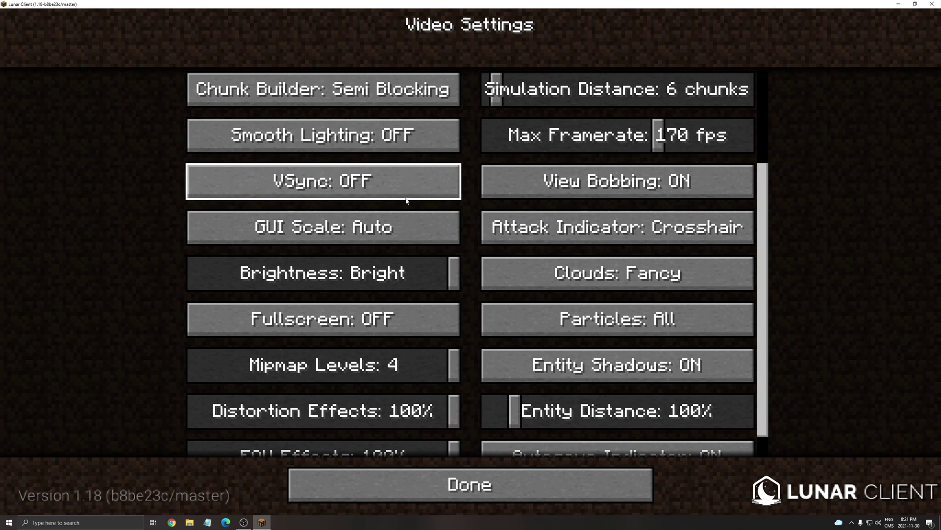
pyautogui.scroll(-2, 350, 194)
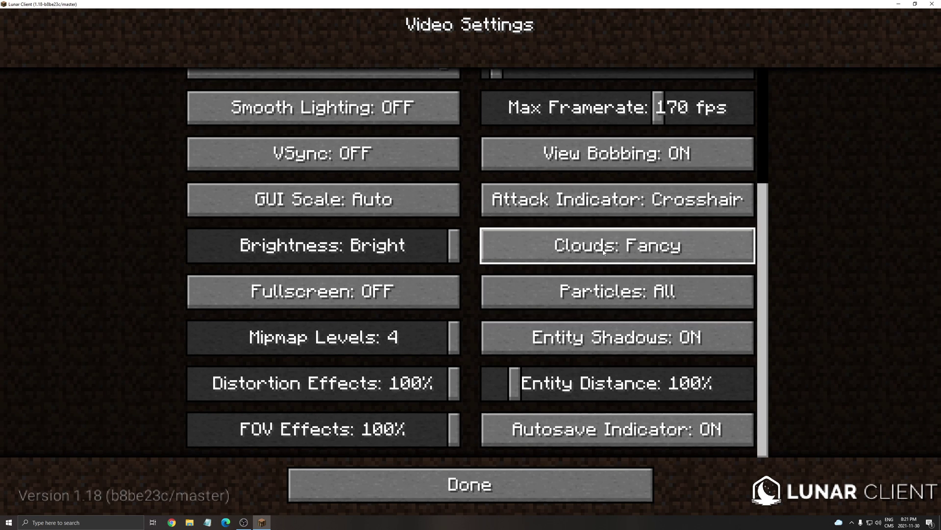
pyautogui.click(534, 256)
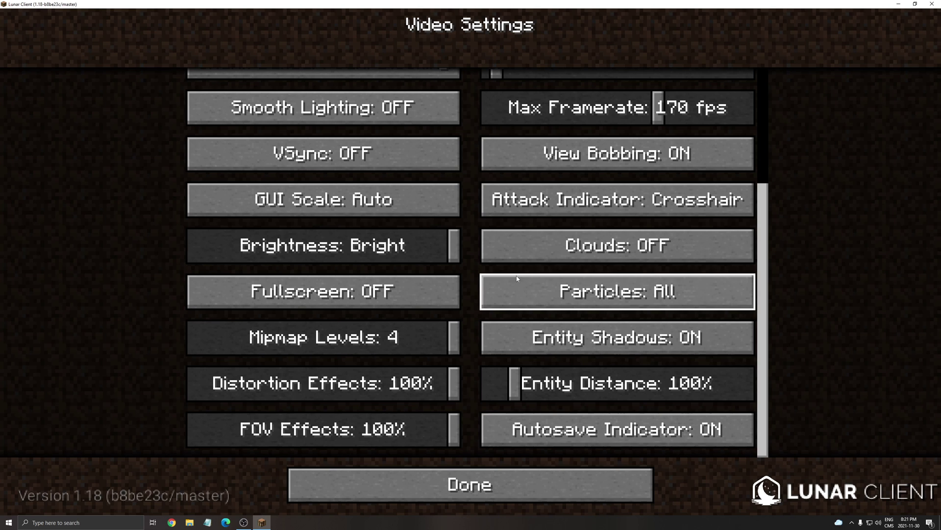
pyautogui.click(591, 295)
pyautogui.click(591, 294)
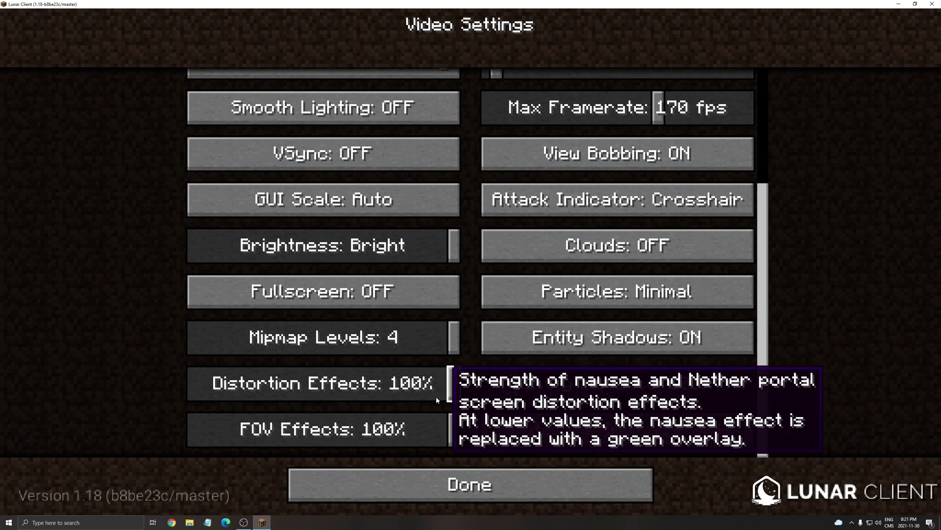
pyautogui.click(491, 336)
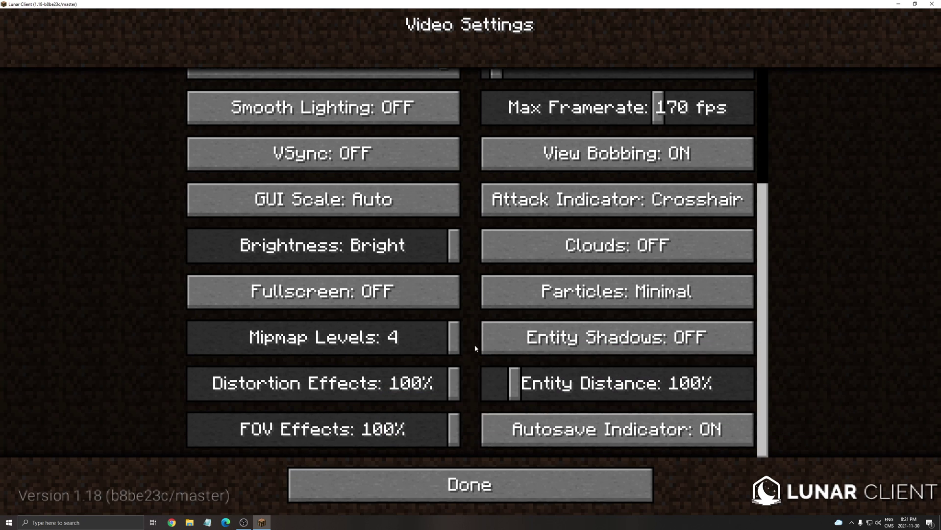
pyautogui.scroll(3, 475, 348)
pyautogui.scroll(-3, 430, 338)
pyautogui.scroll(4, 342, 319)
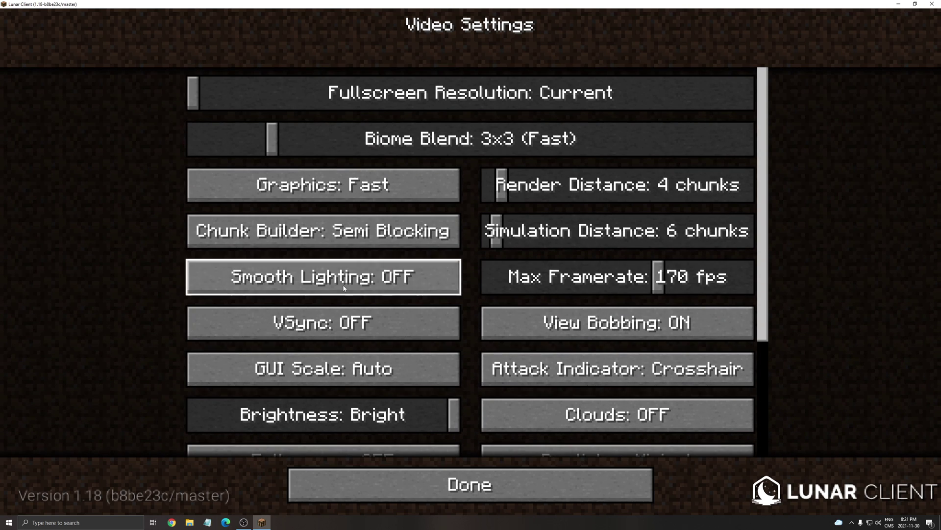